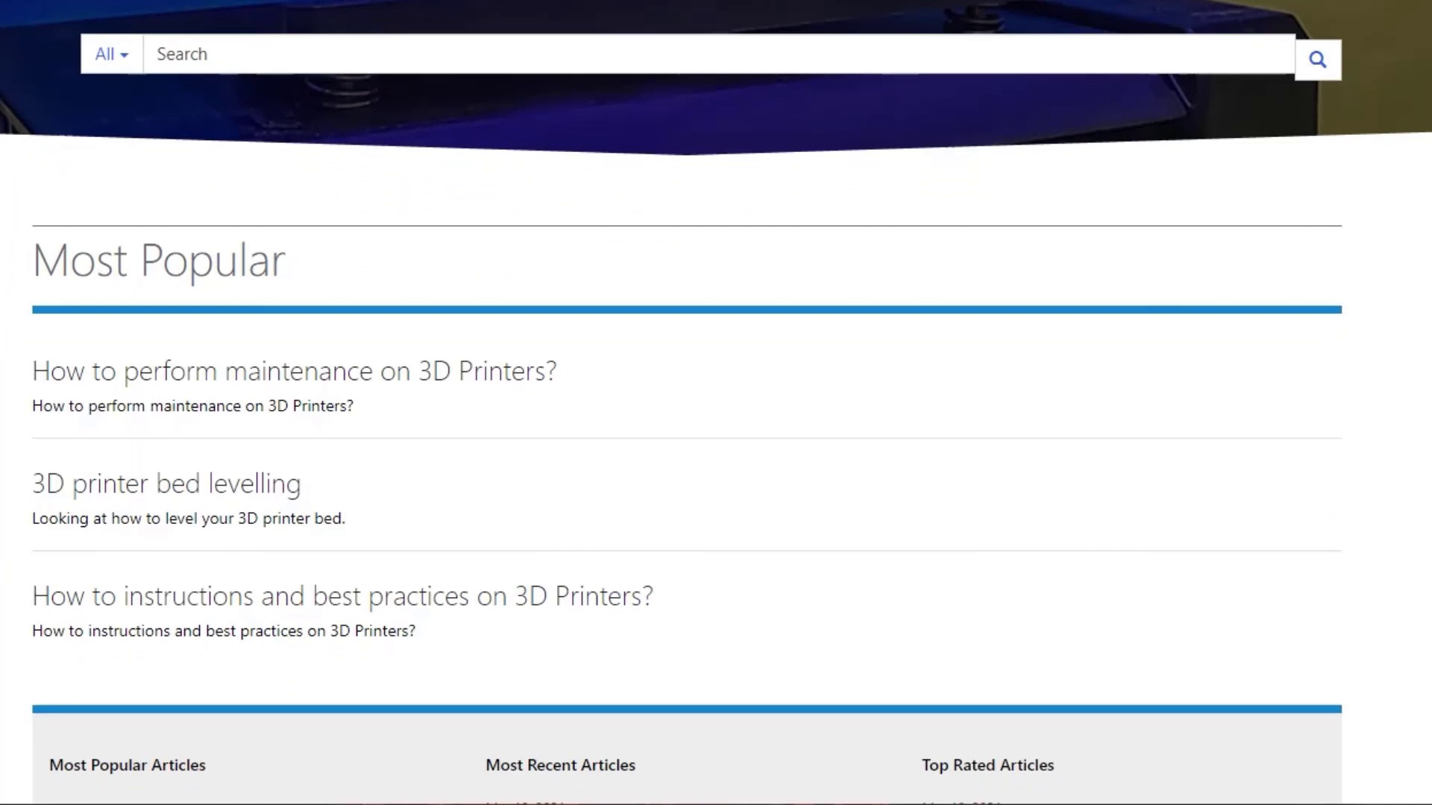
Step: Open the '3D printer bed levelling' article (KA-01001) from the Knowledge Base's 3D printers category
scroll(489, 283, "down", 5)
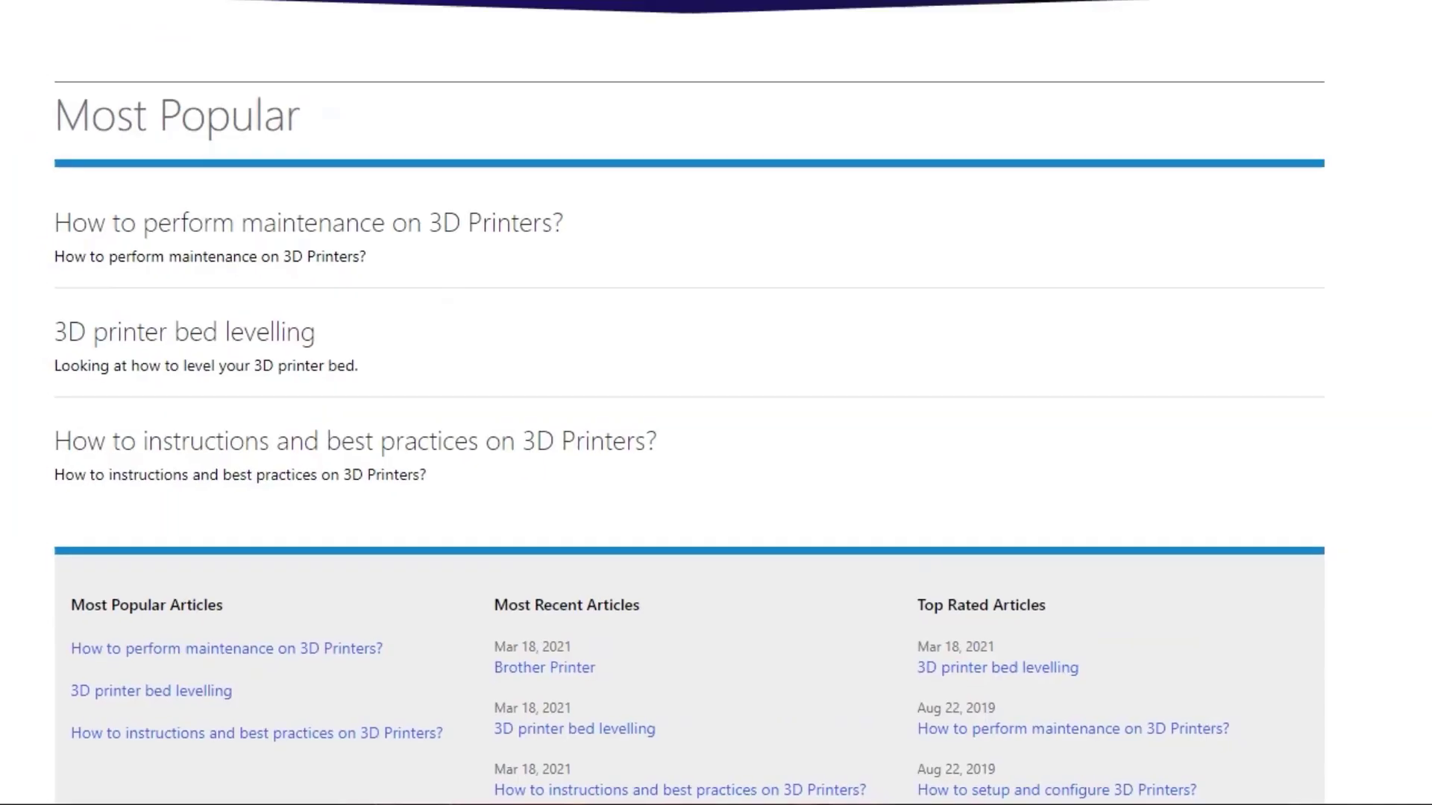
scroll(52, 531, "up", 3)
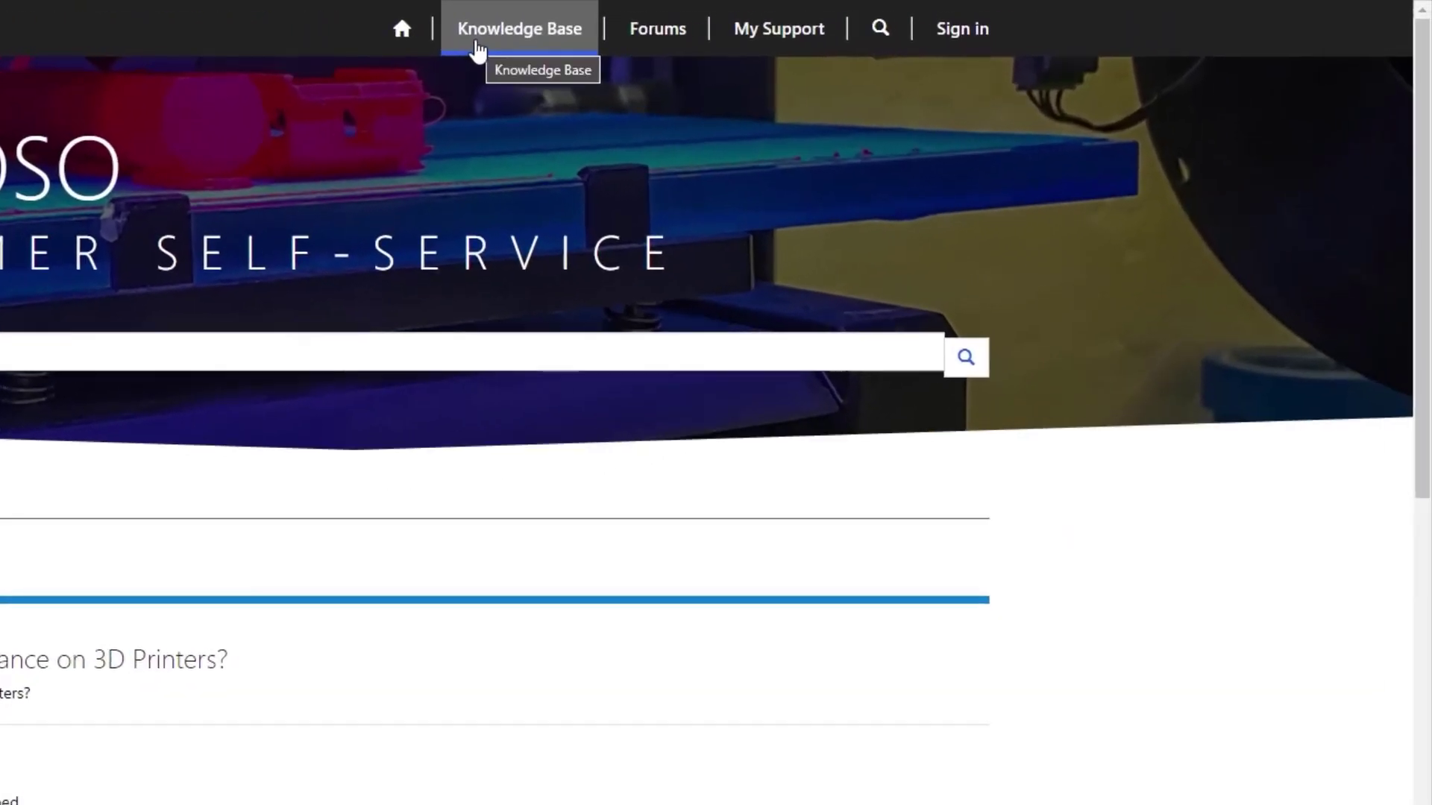
left_click(477, 49)
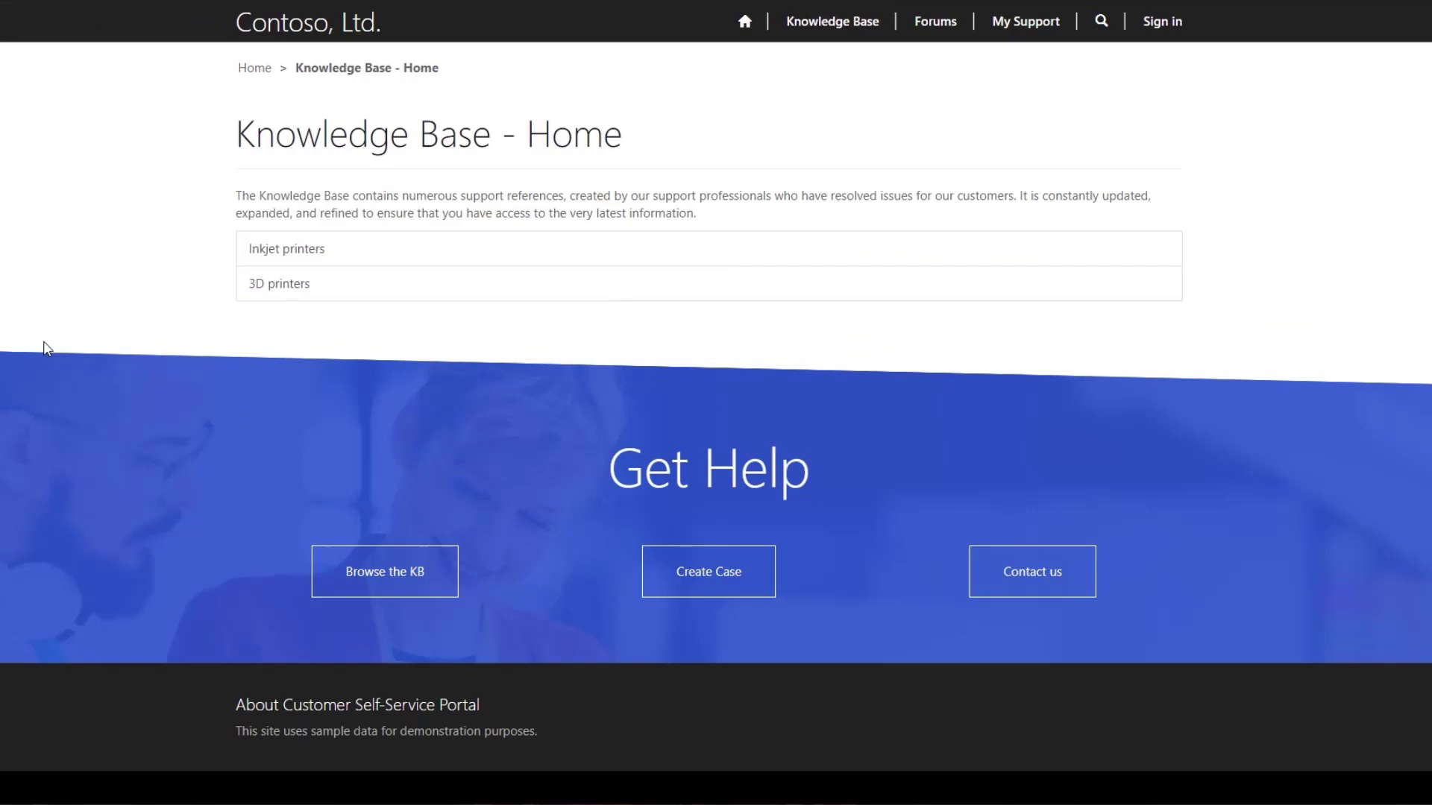
left_click(282, 295)
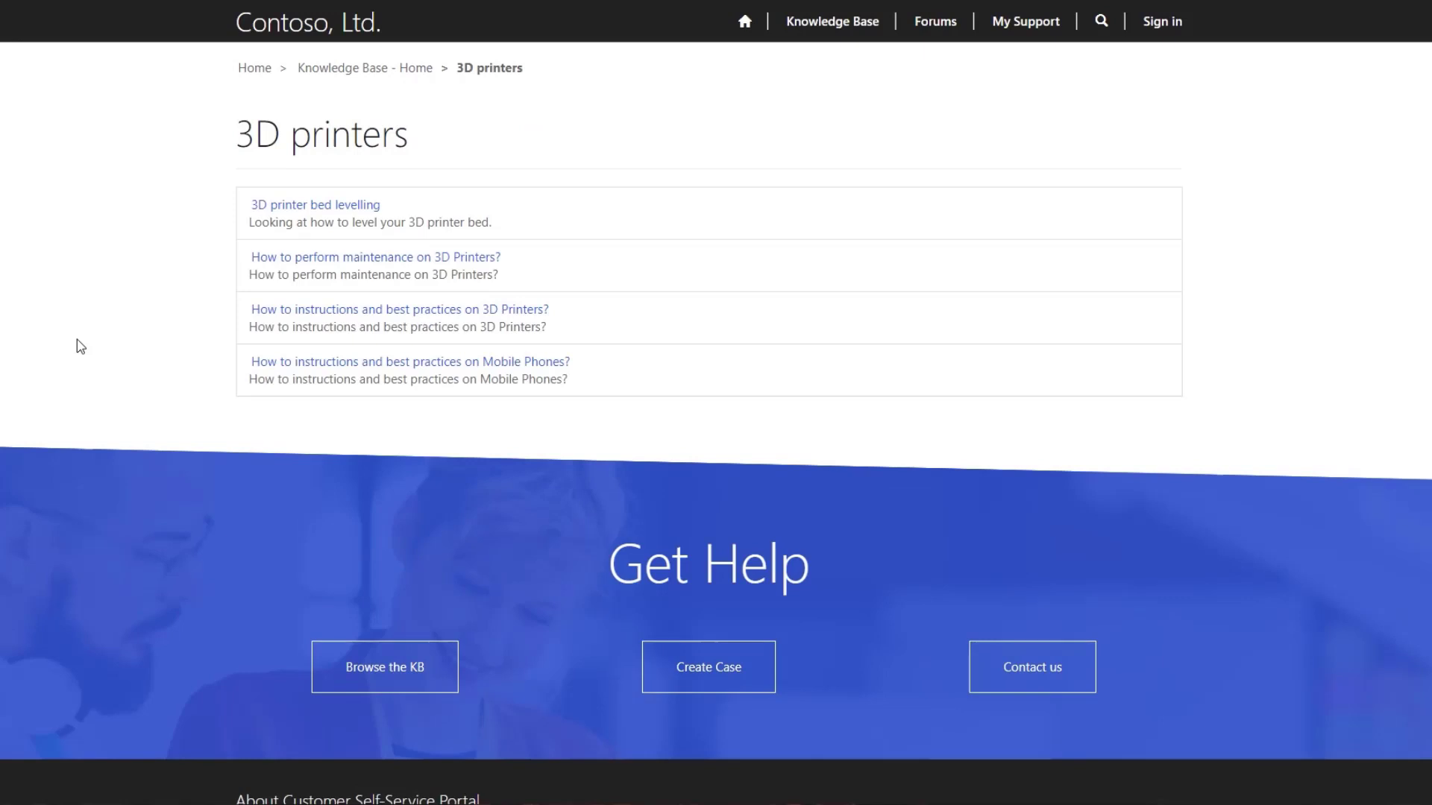
left_click(288, 205)
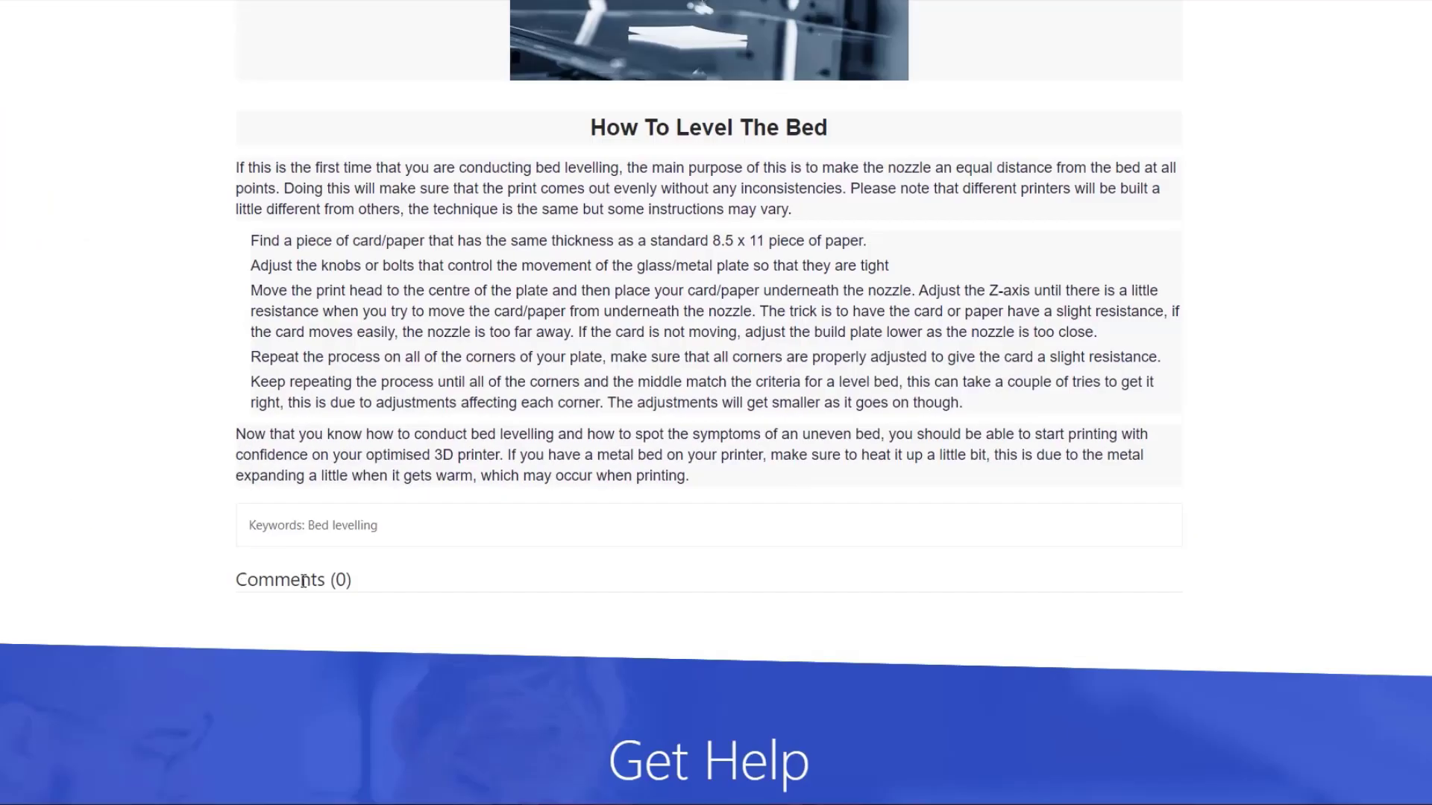
scroll(115, 595, "up", 5)
scroll(115, 595, "up", 3)
scroll(117, 596, "up", 3)
scroll(117, 597, "up", 5)
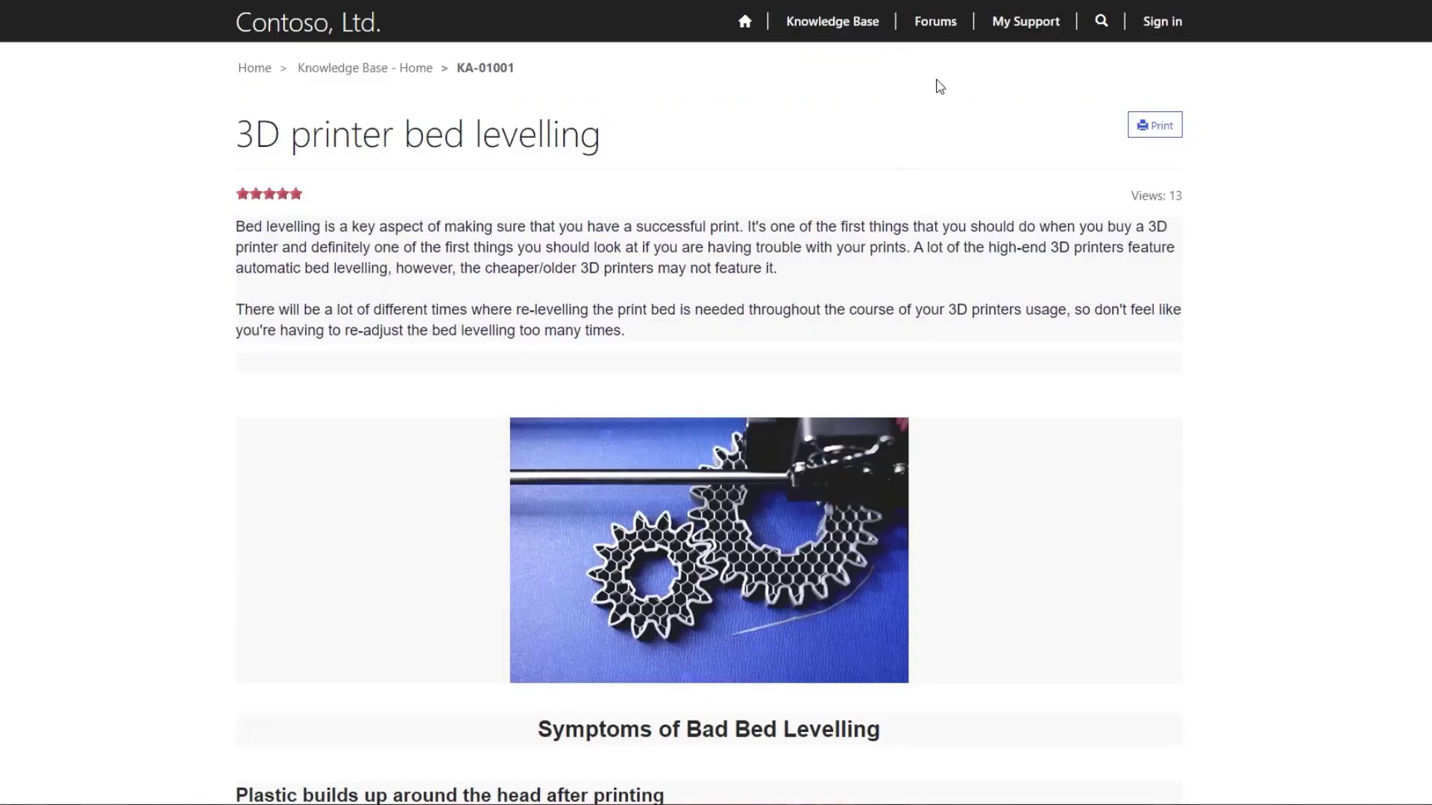
Step: Open the 'FDM Material/plastics Guide' thread under Forums > General Discussion
left_click(935, 21)
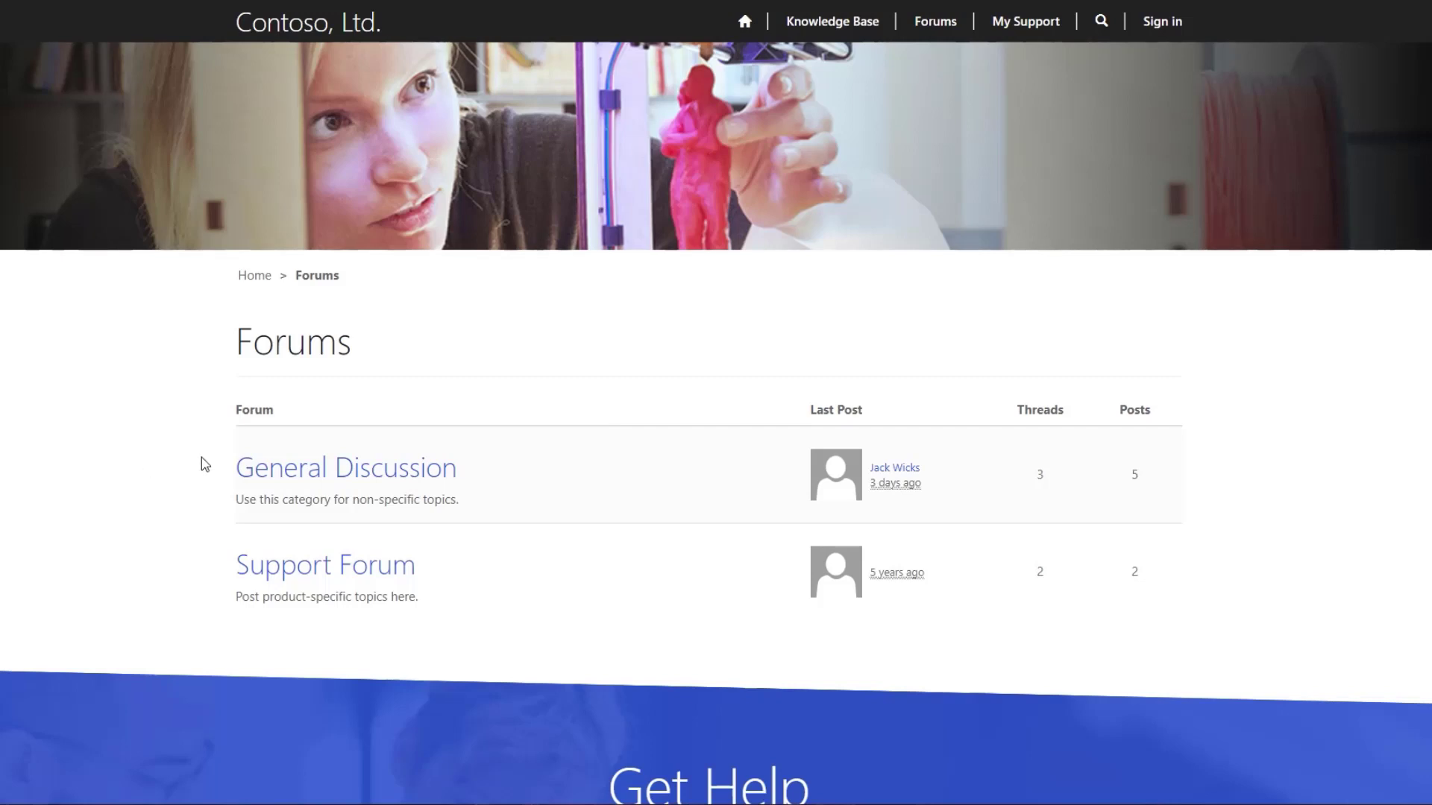
left_click(275, 478)
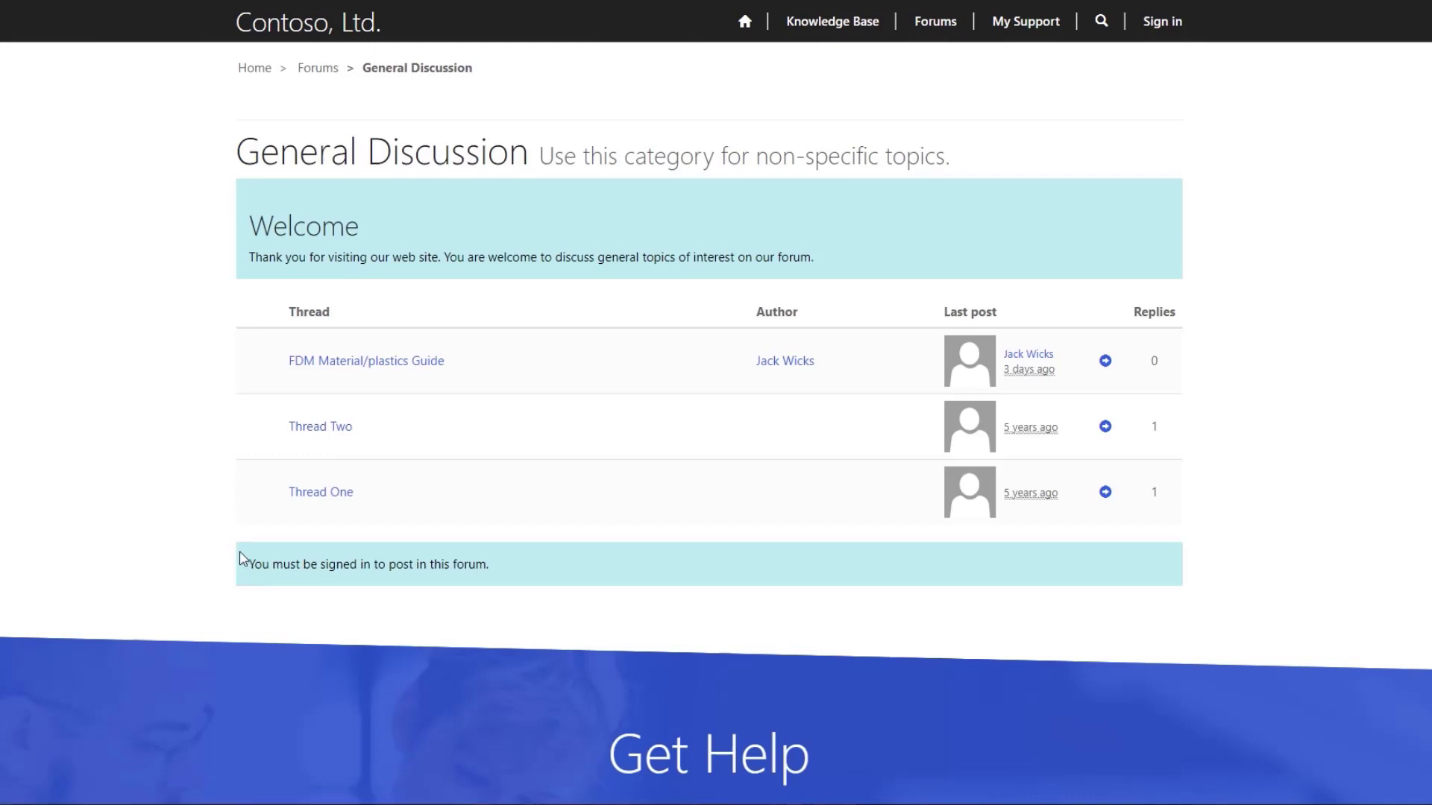
left_click(328, 360)
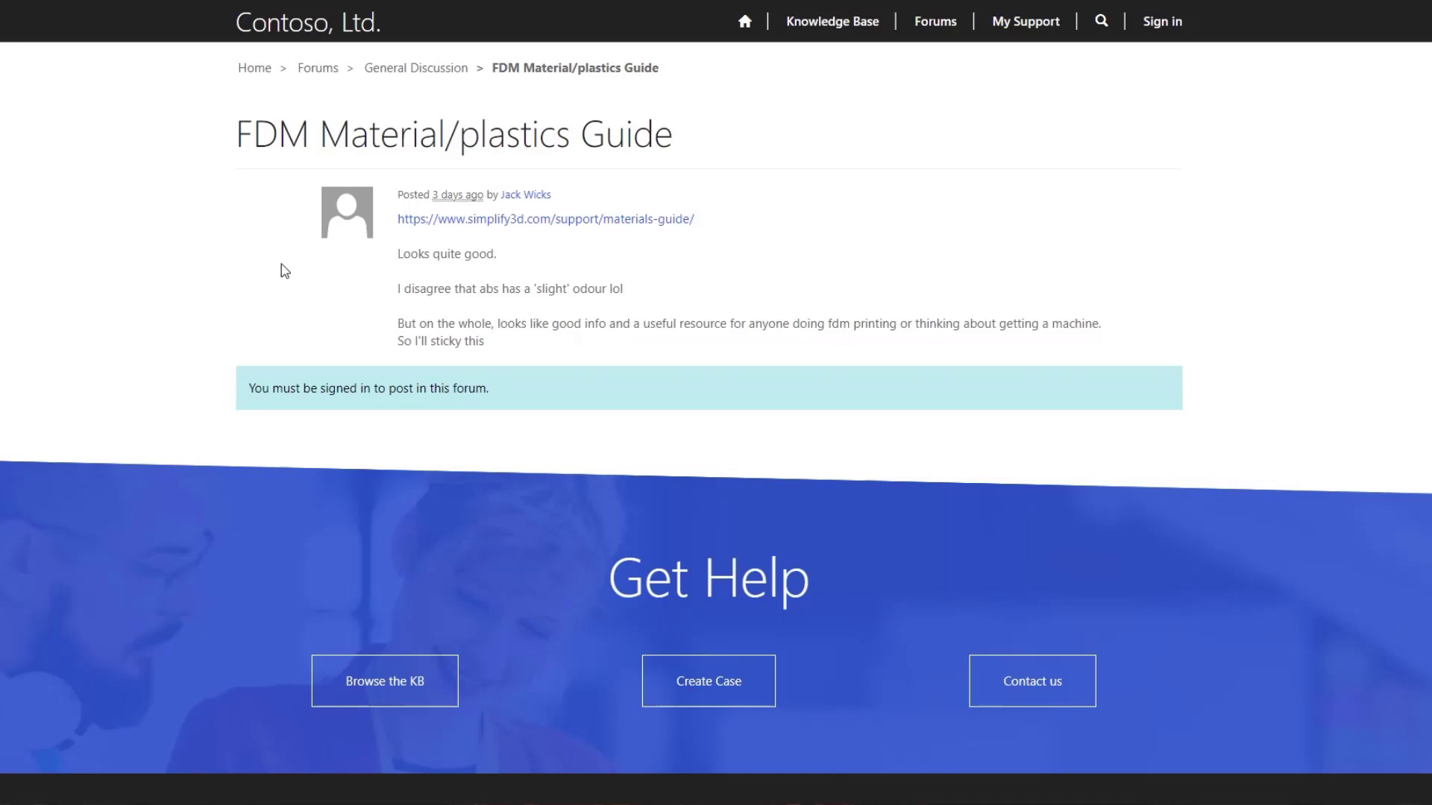
Step: Search 'level bed' on the My Support page, then glance at the My Open Cases view list
left_click(1019, 22)
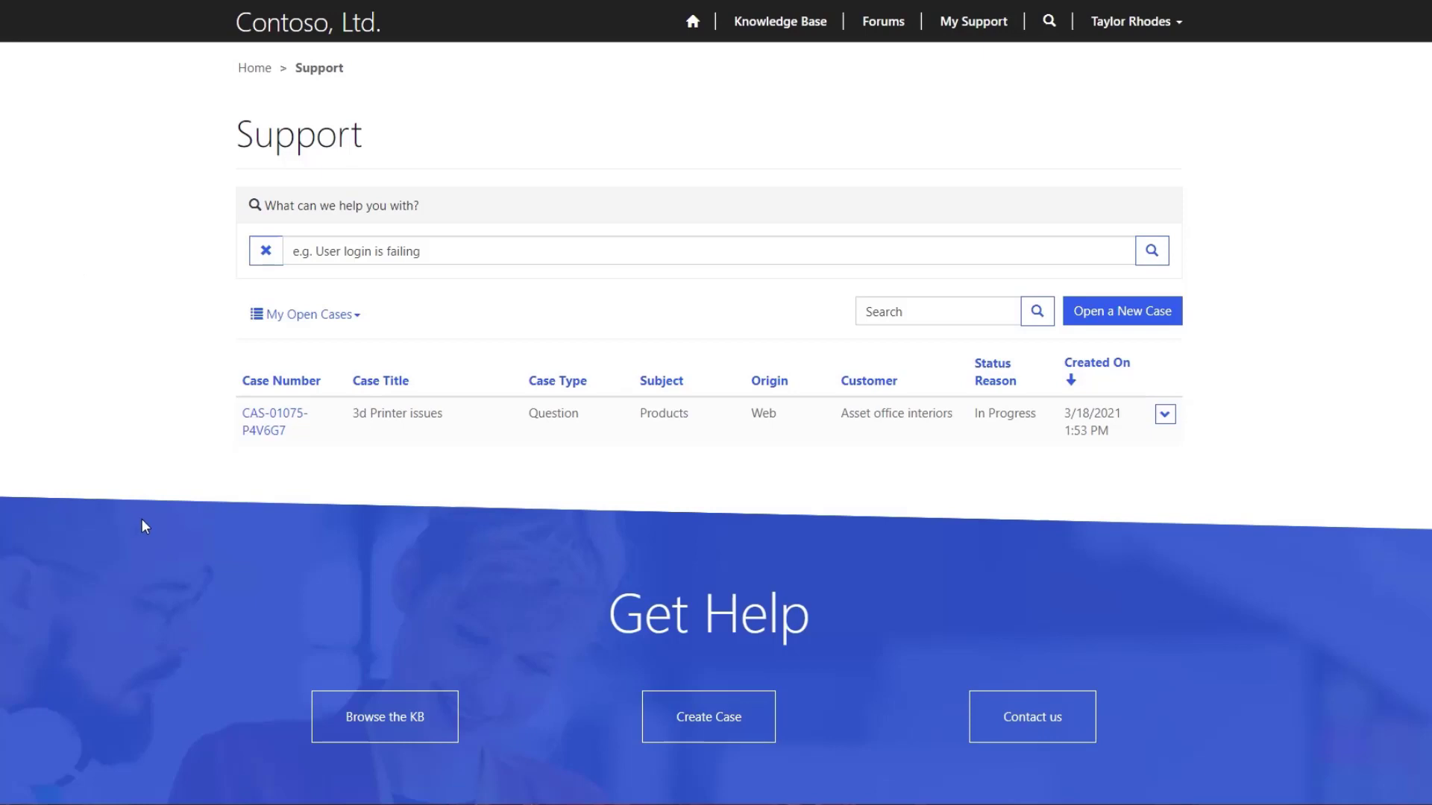
left_click(374, 254)
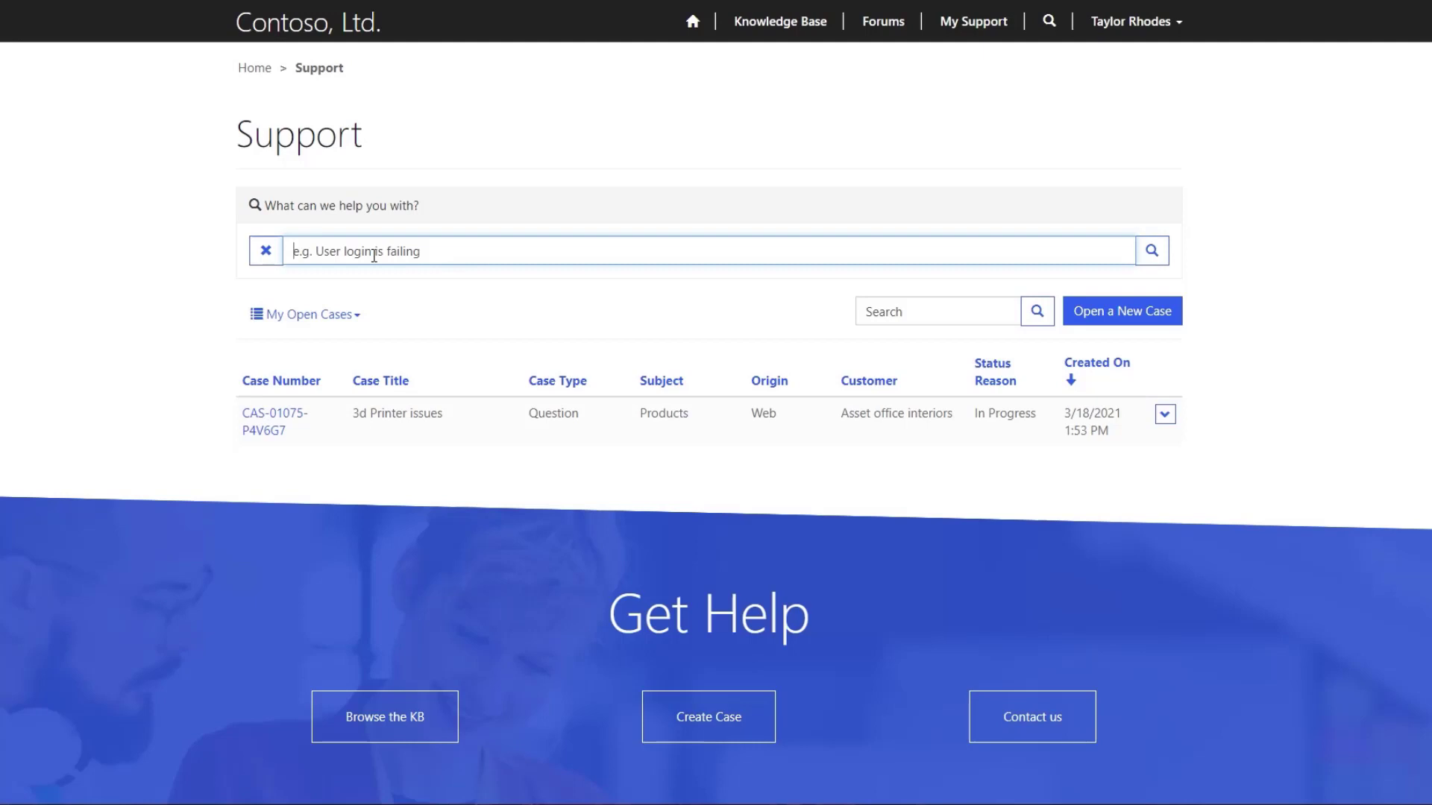
type("l")
type("evel")
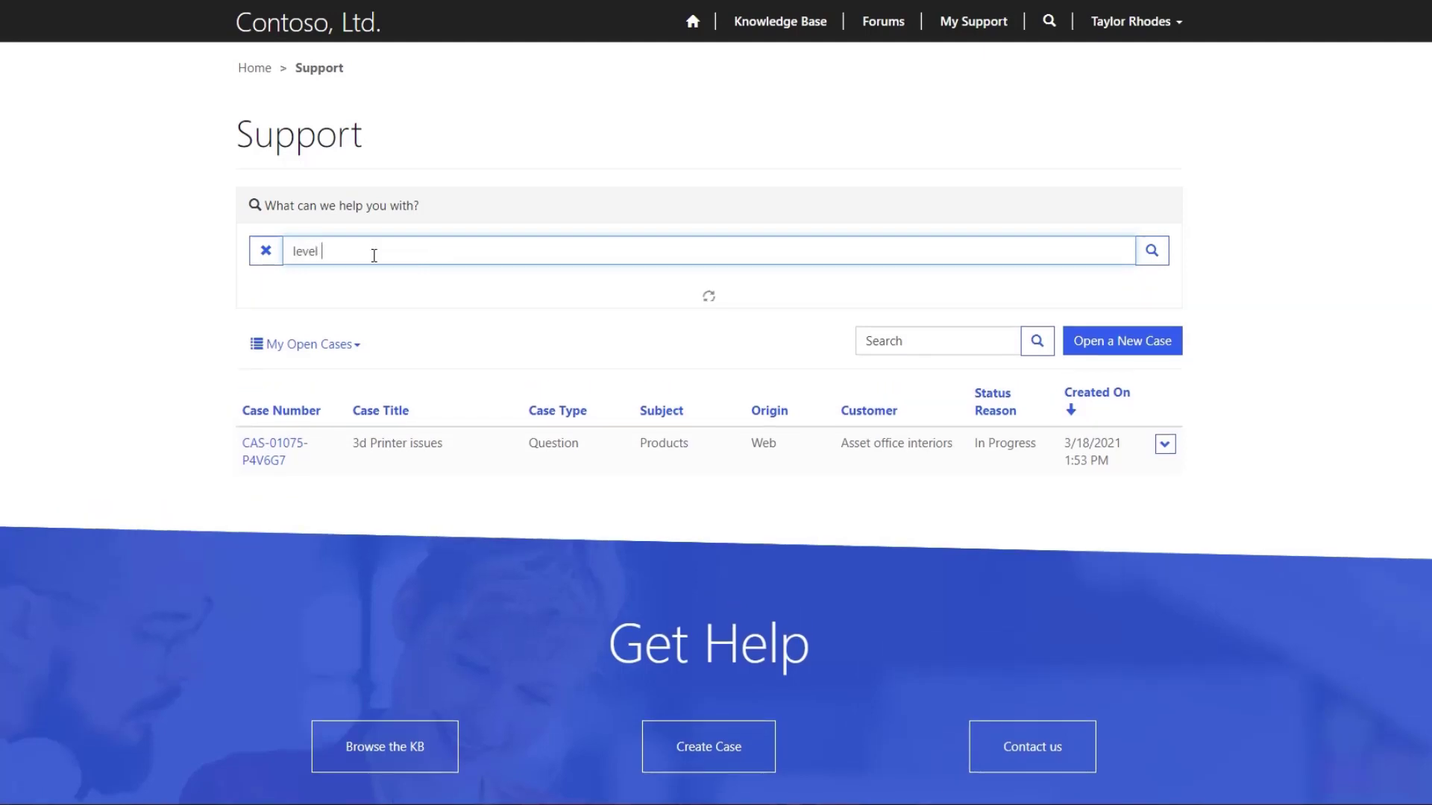
type(" bed")
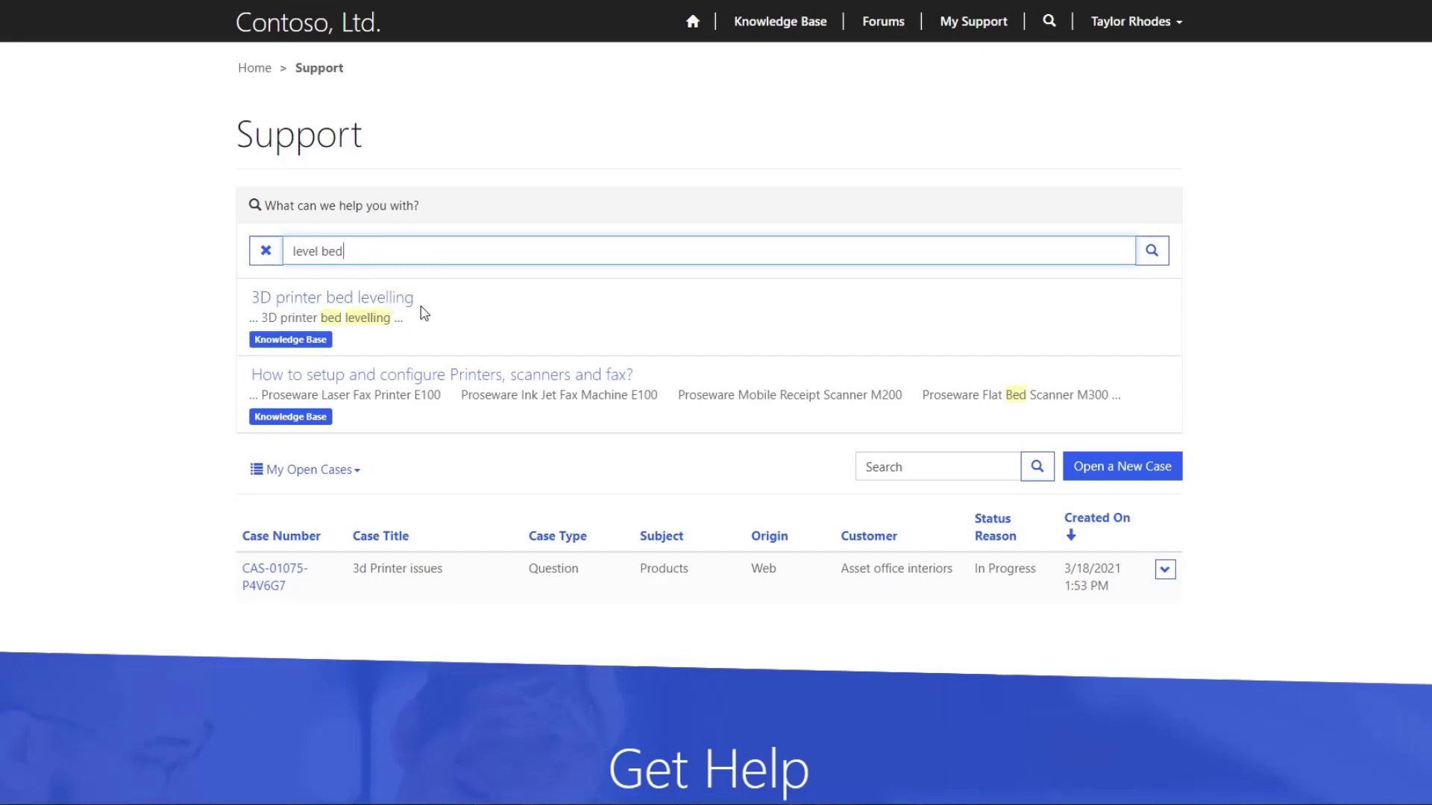
left_click(145, 343)
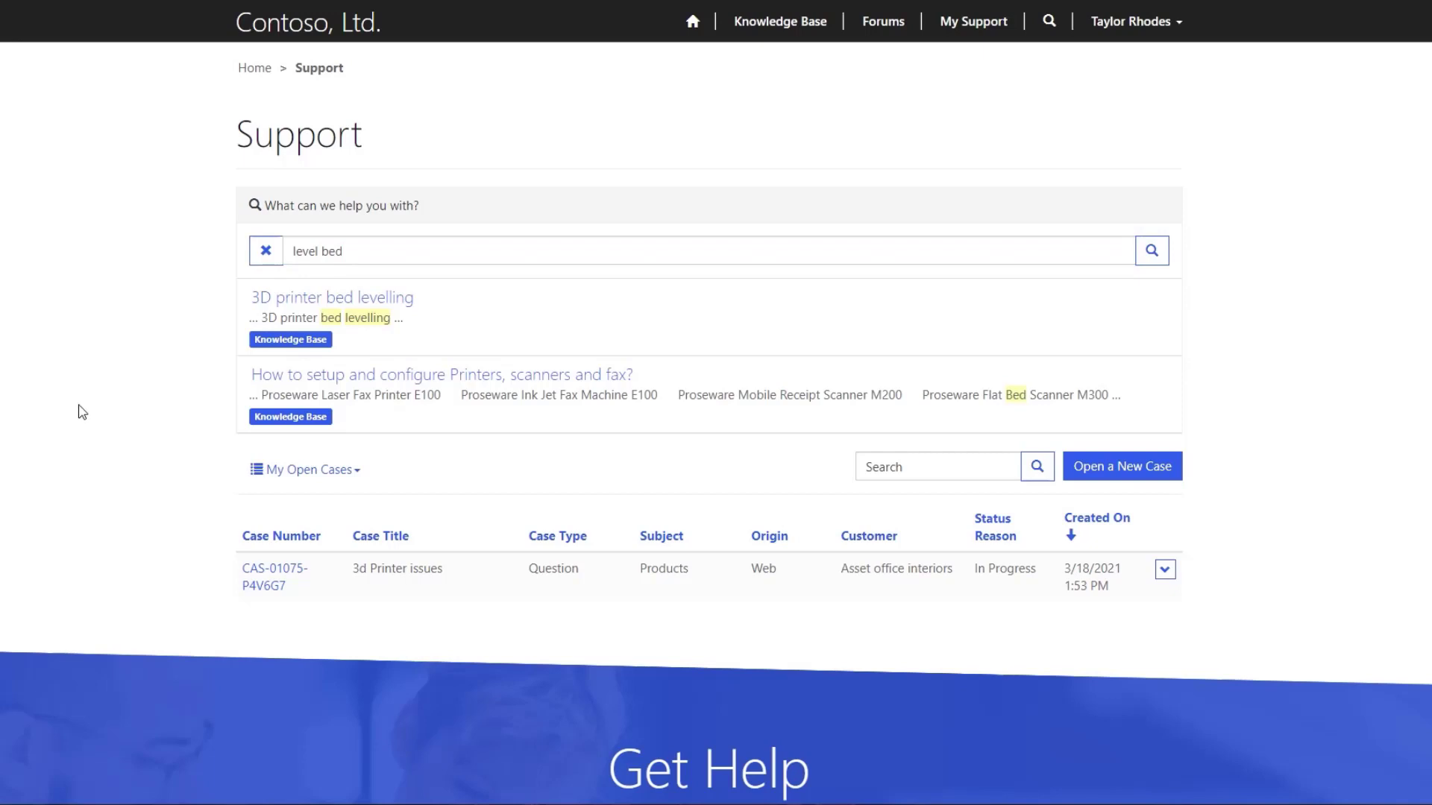
left_click(283, 477)
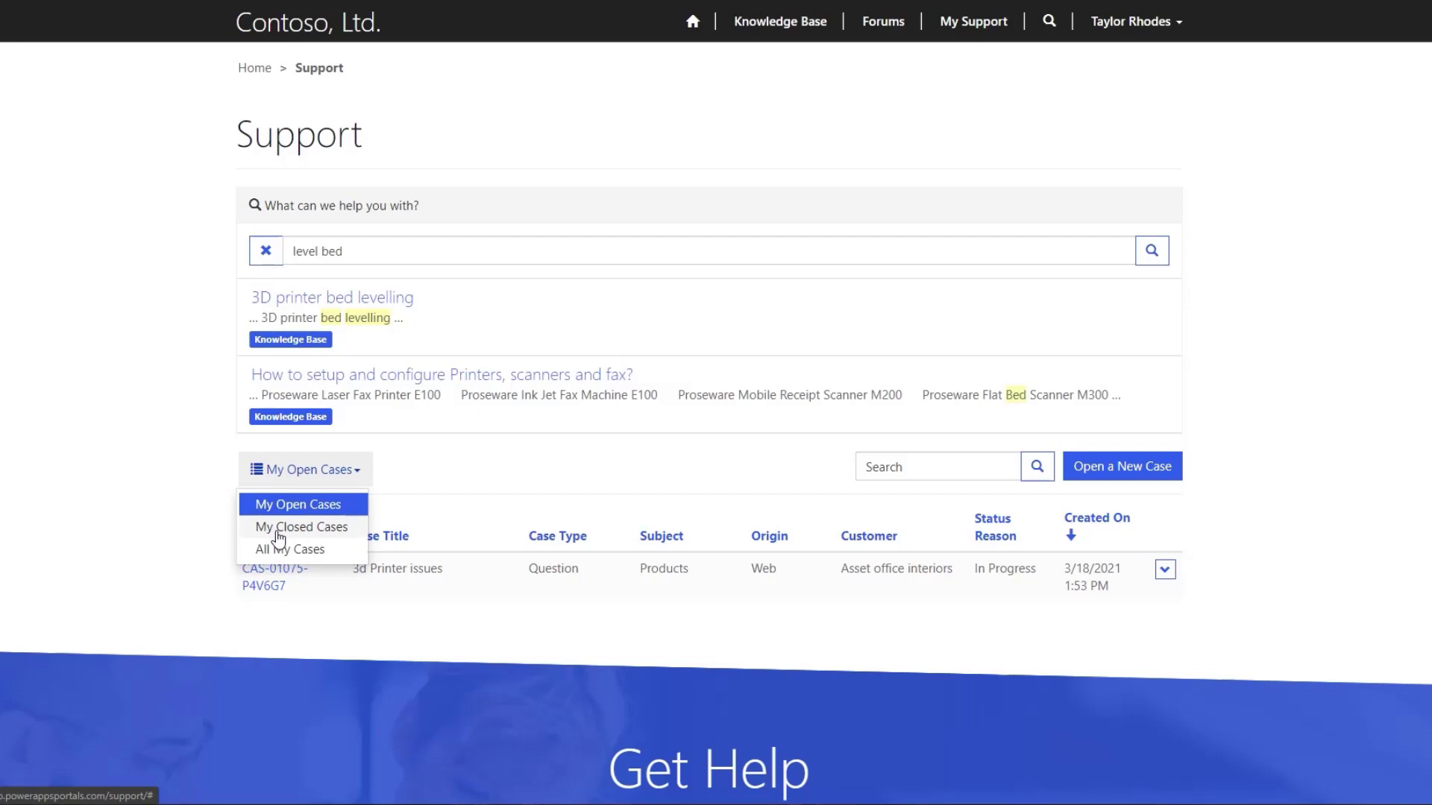
left_click(152, 509)
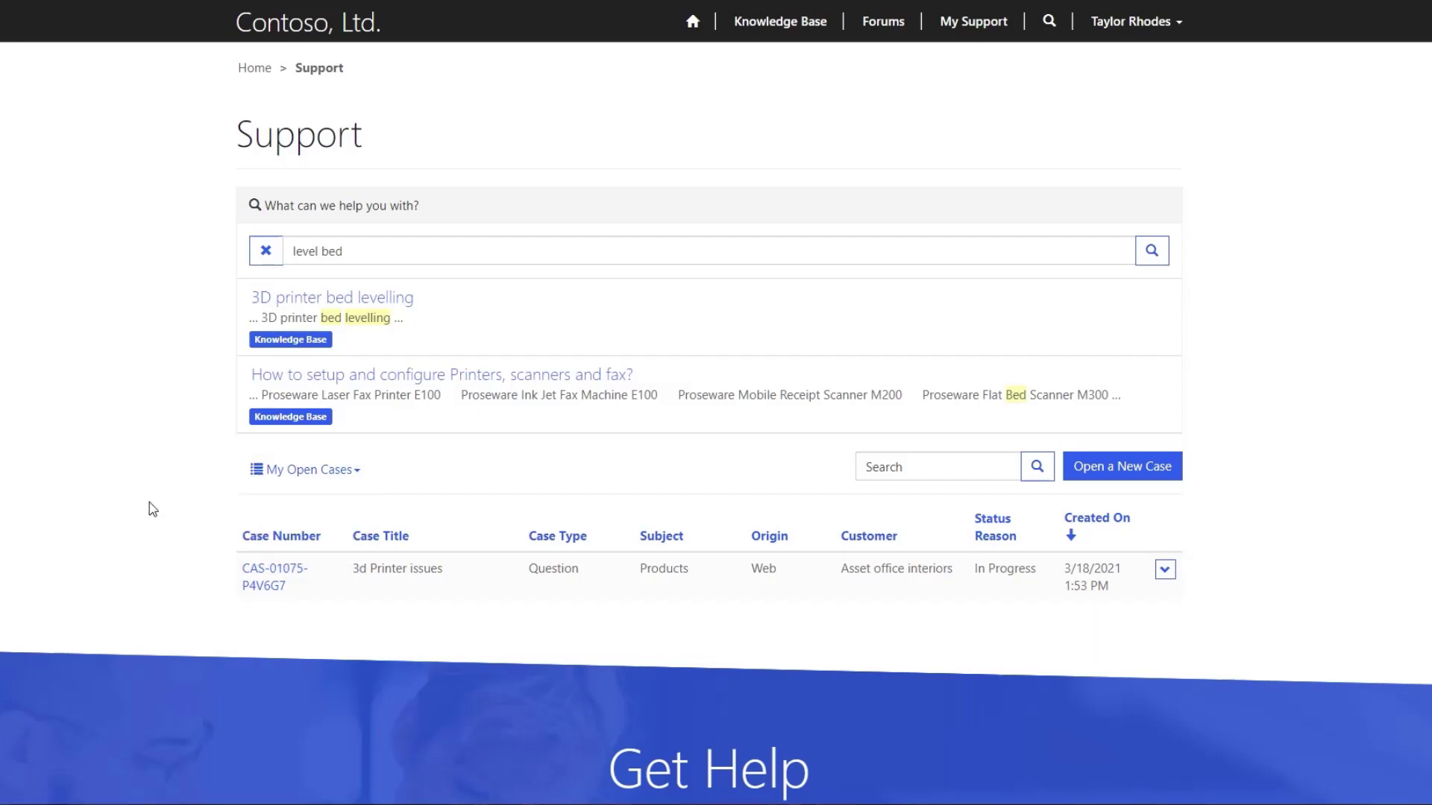
left_click(1126, 472)
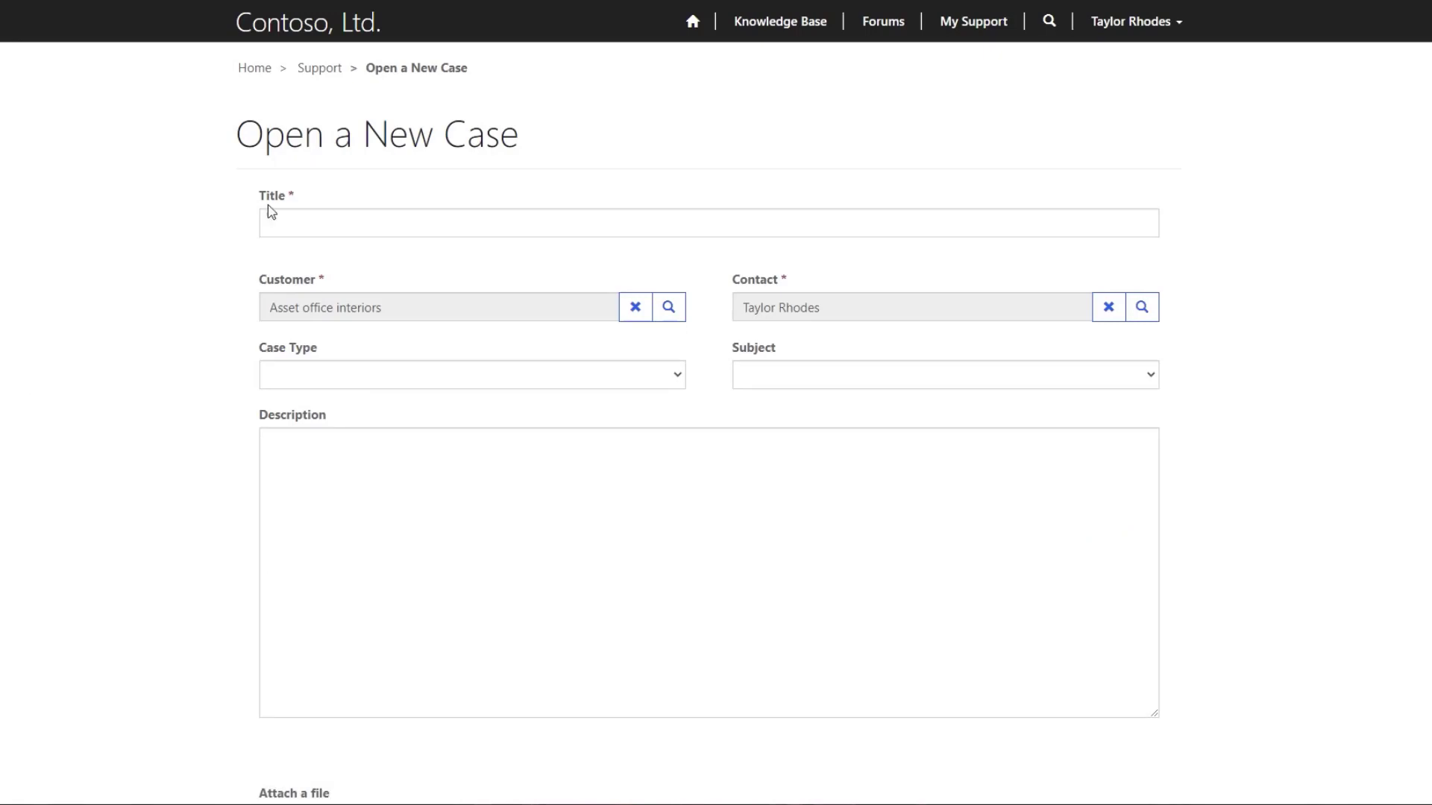
left_click(334, 218)
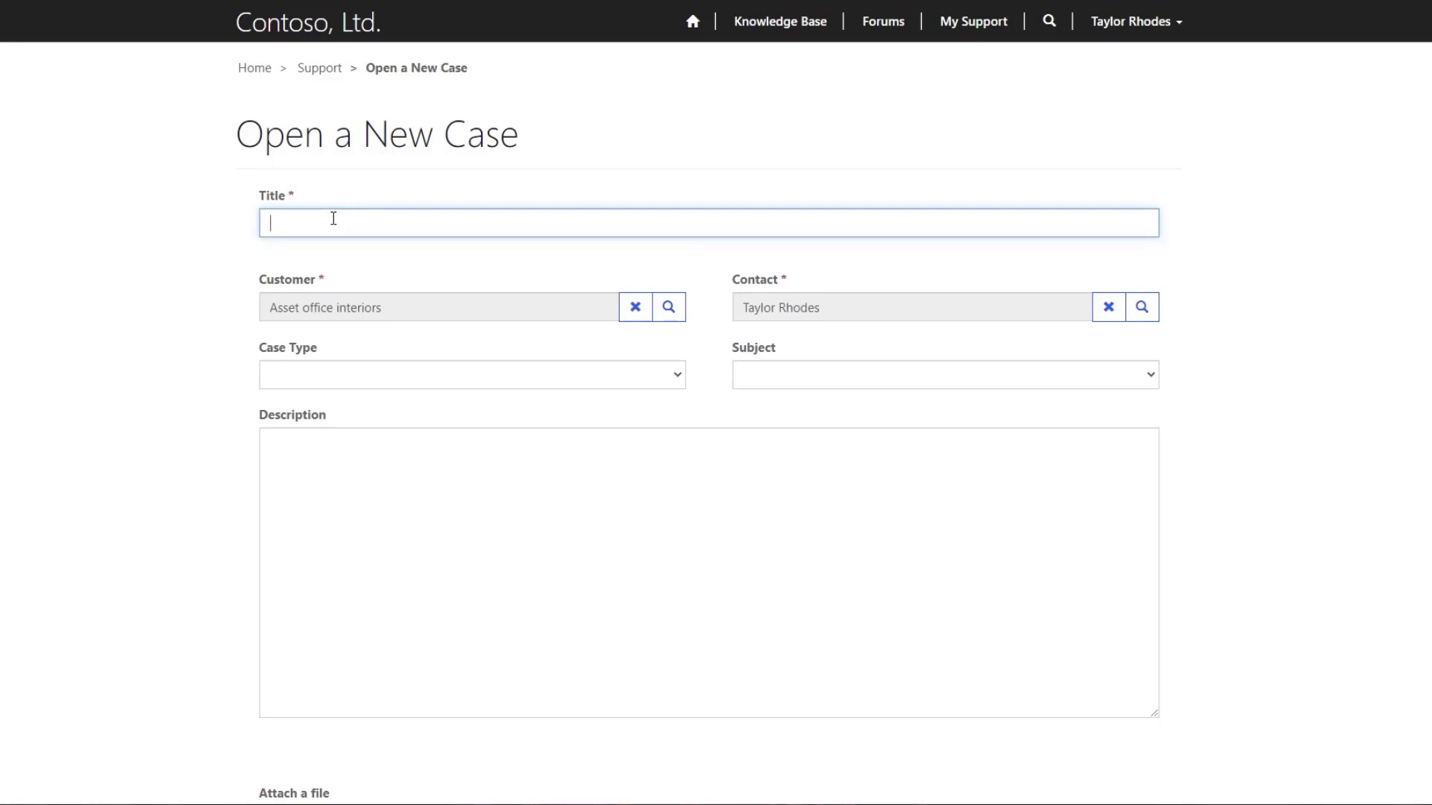
type("b")
type("ed level")
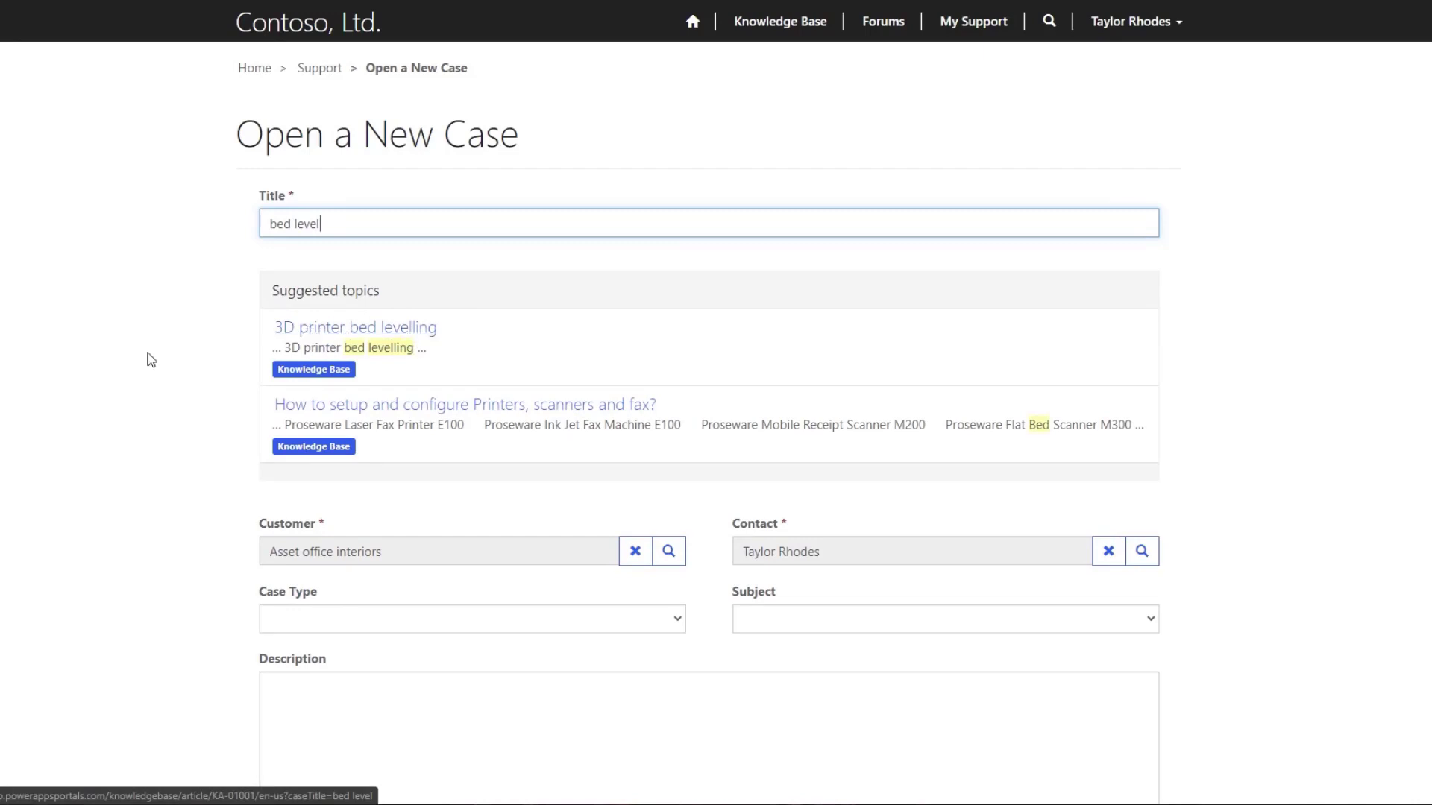
scroll(93, 380, "down", 5)
scroll(93, 386, "down", 2)
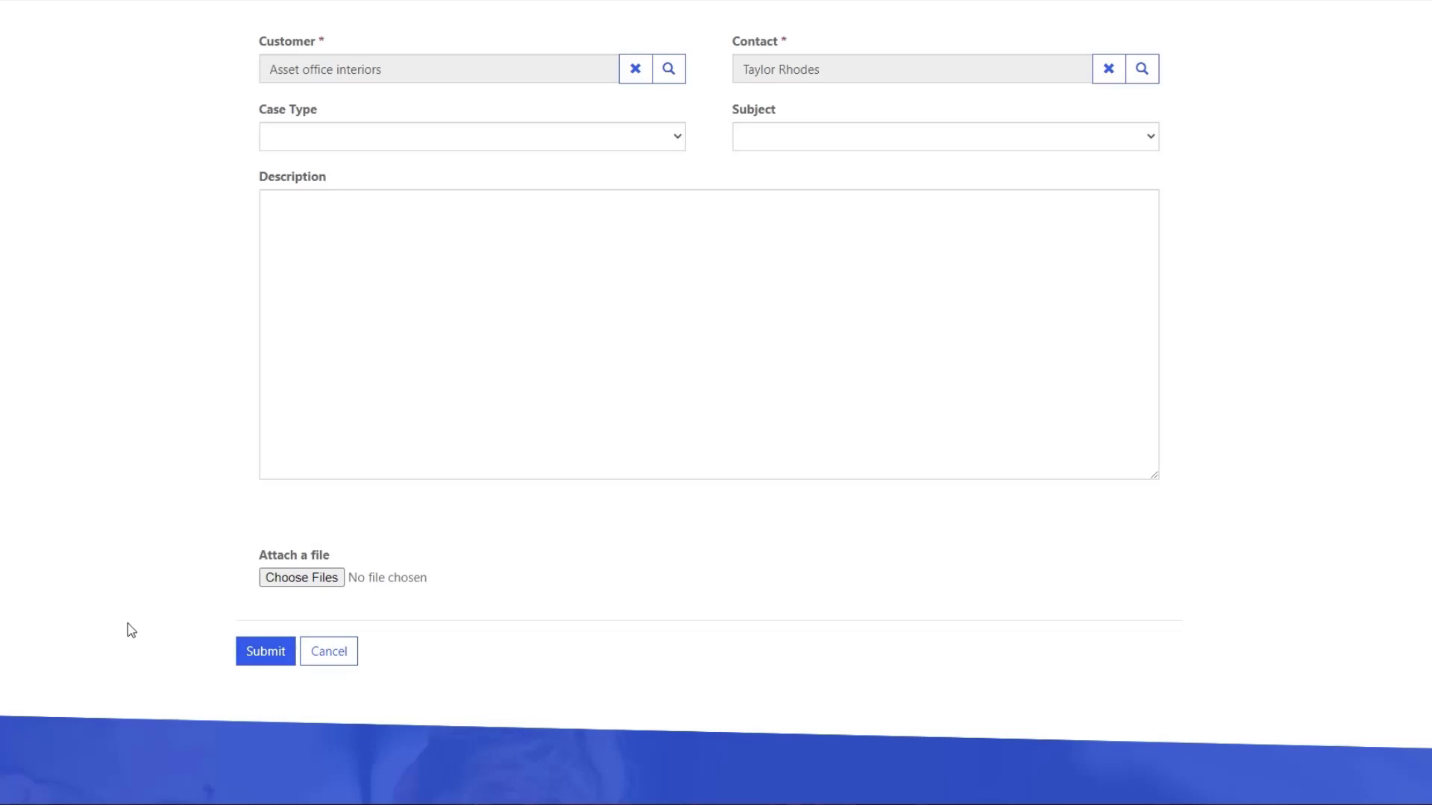
scroll(128, 624, "up", 2)
scroll(157, 486, "up", 5)
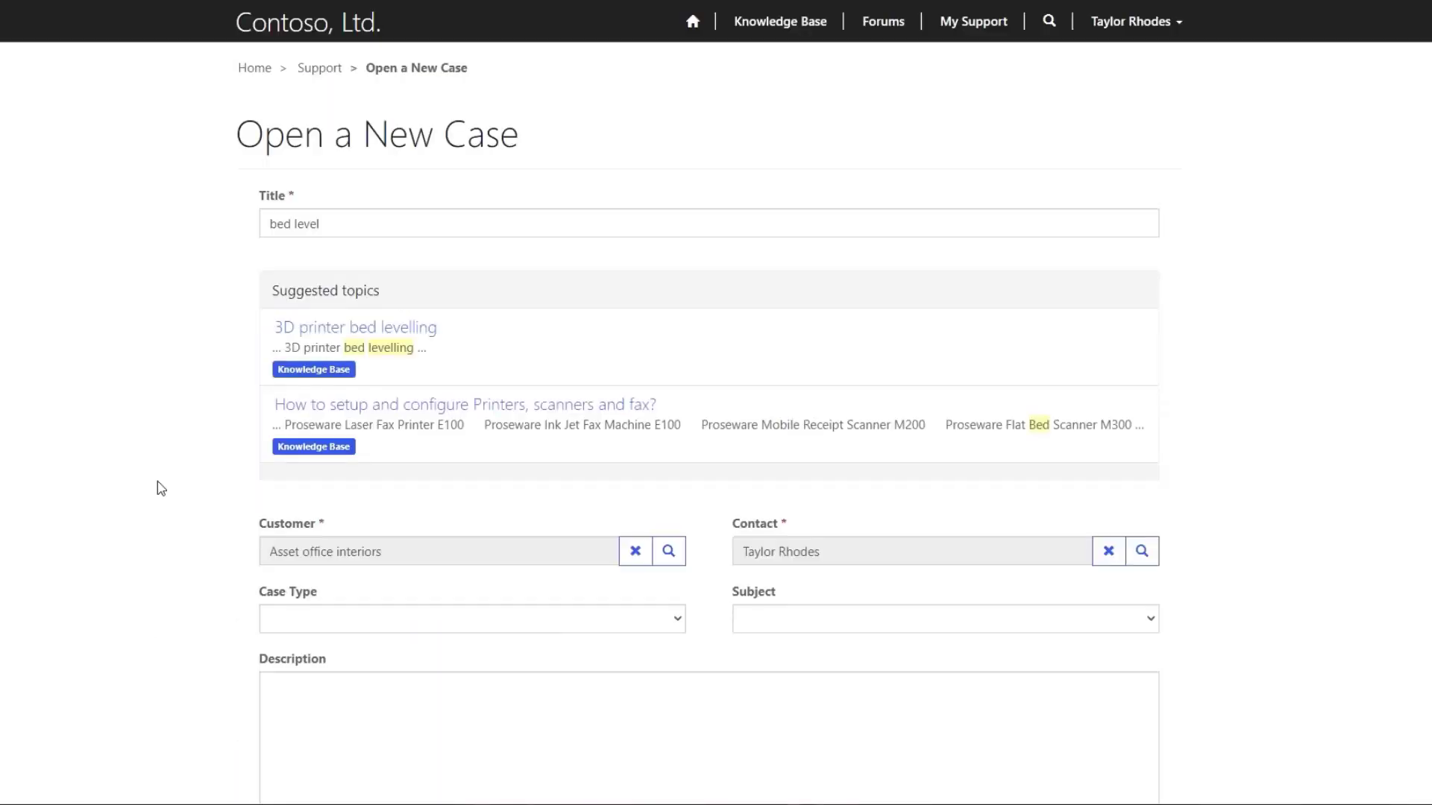
left_click(316, 68)
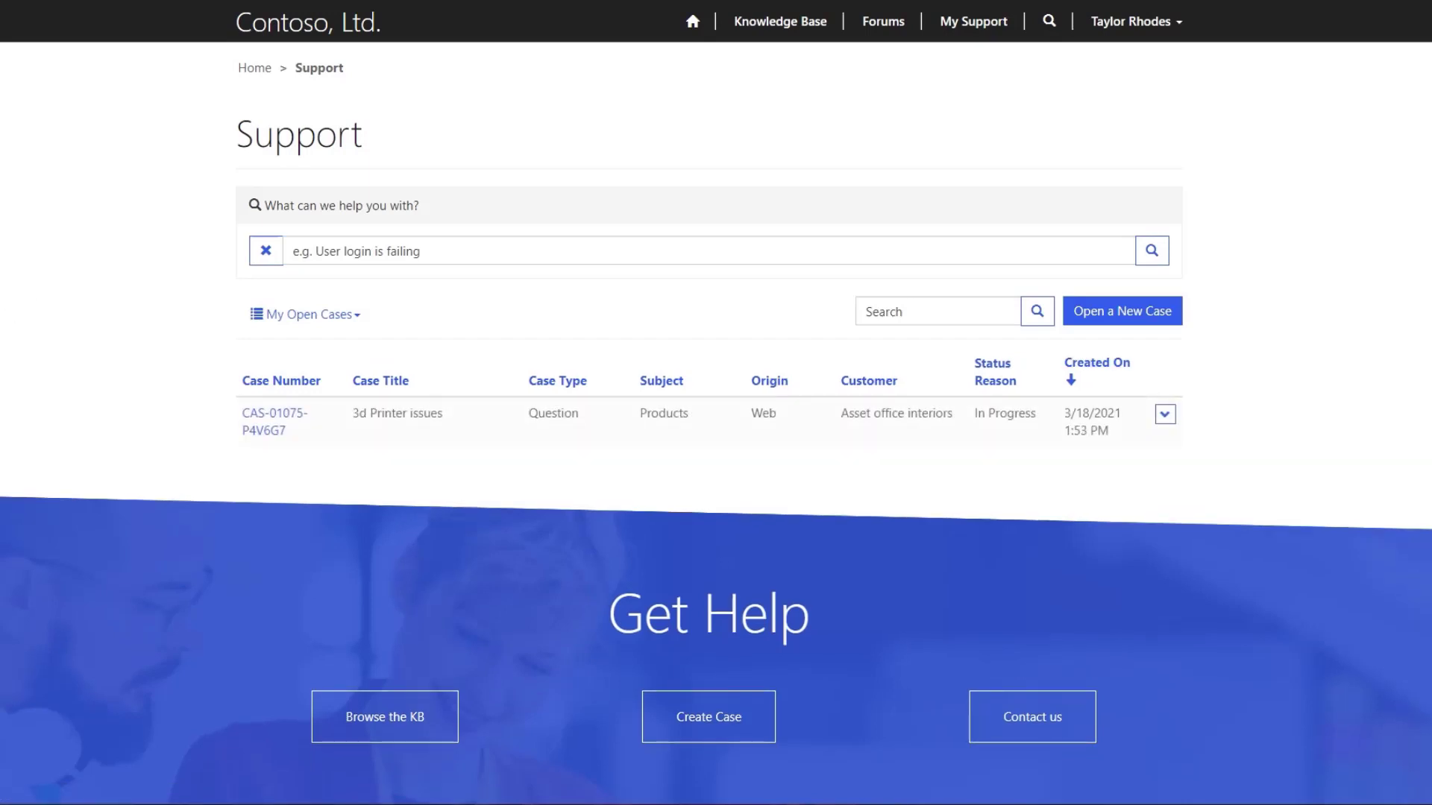
Step: Open case CAS-01075-P4V6G7 (3d Printer issues) and close it, confirming with Yes
left_click(254, 427)
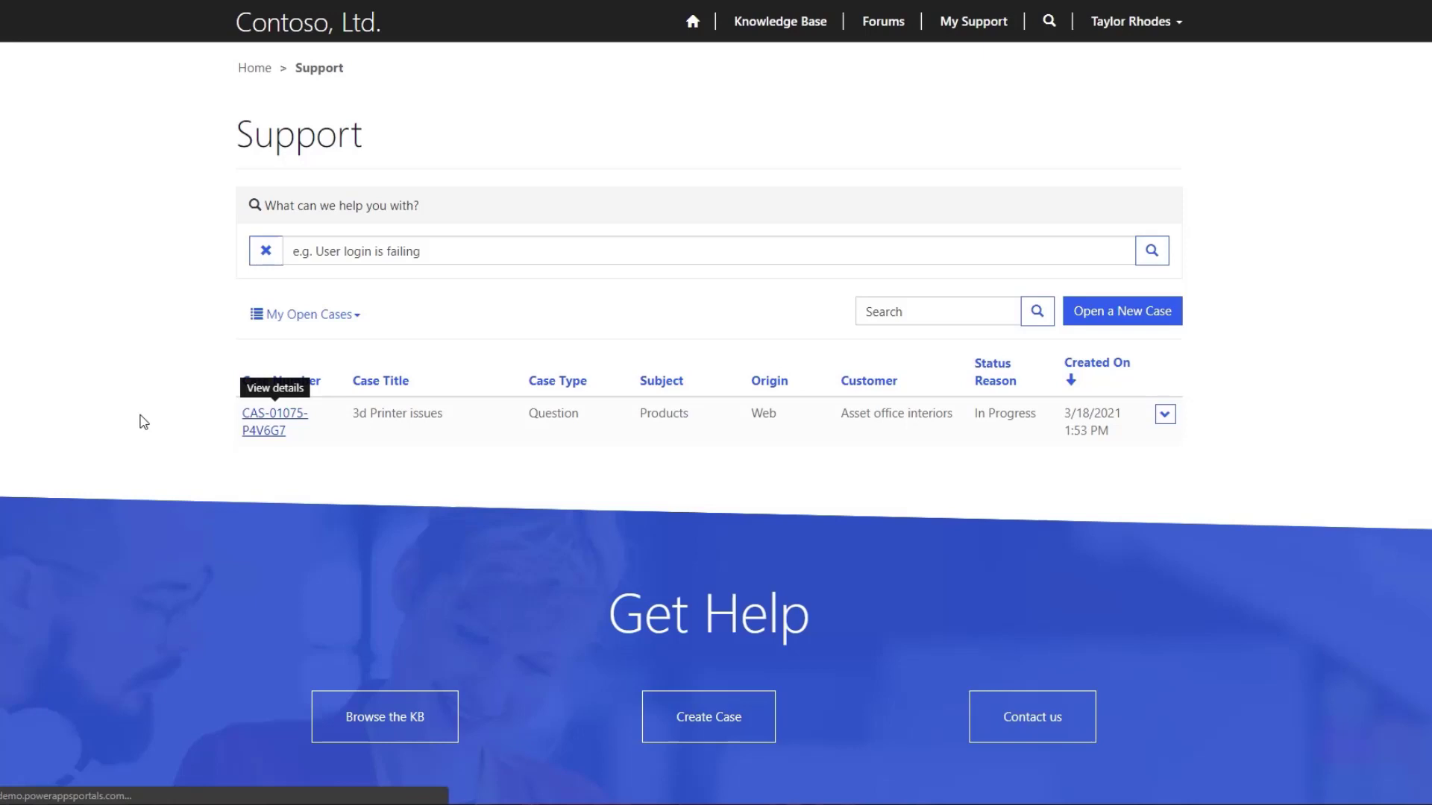
scroll(140, 422, "down", 2)
scroll(135, 422, "down", 6)
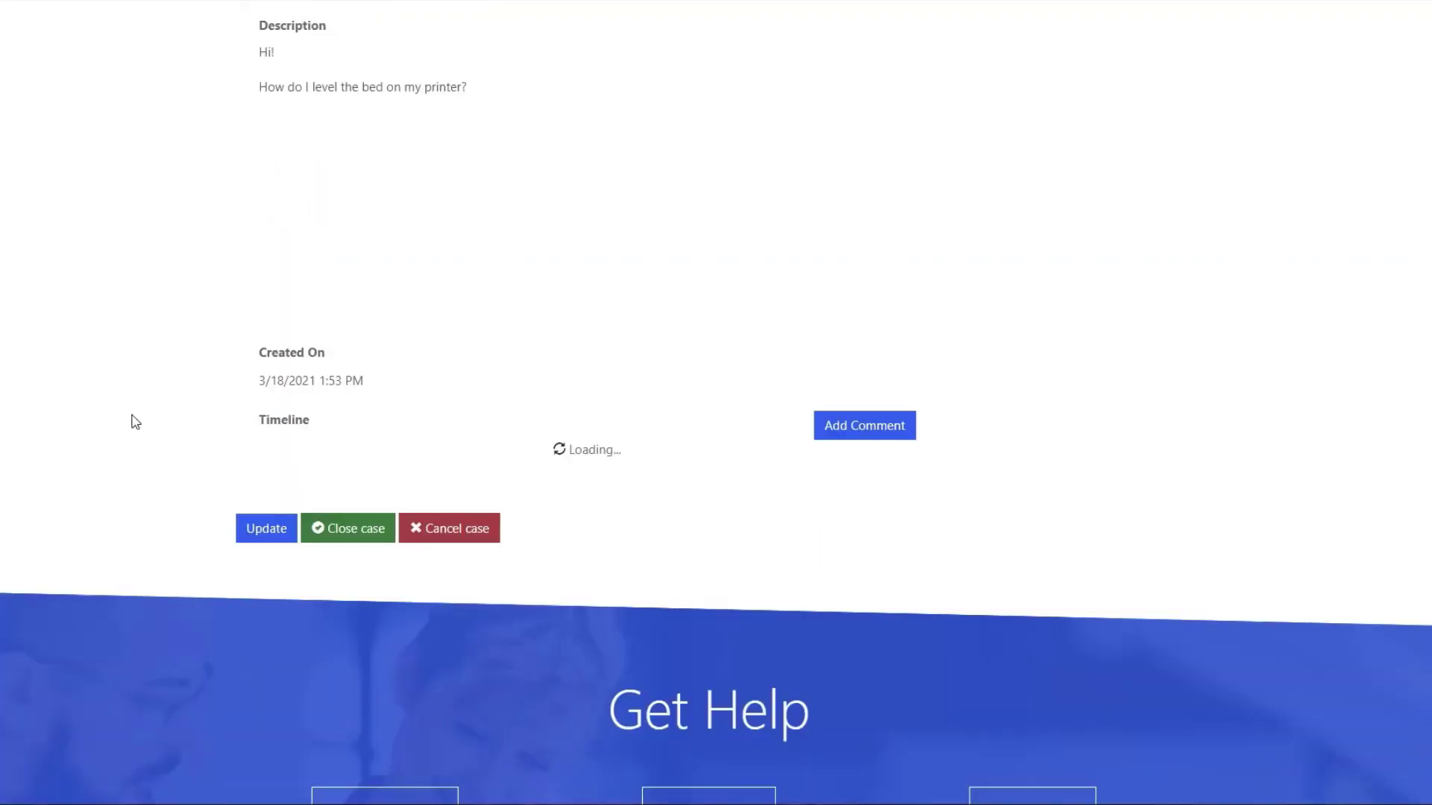
scroll(131, 423, "down", 2)
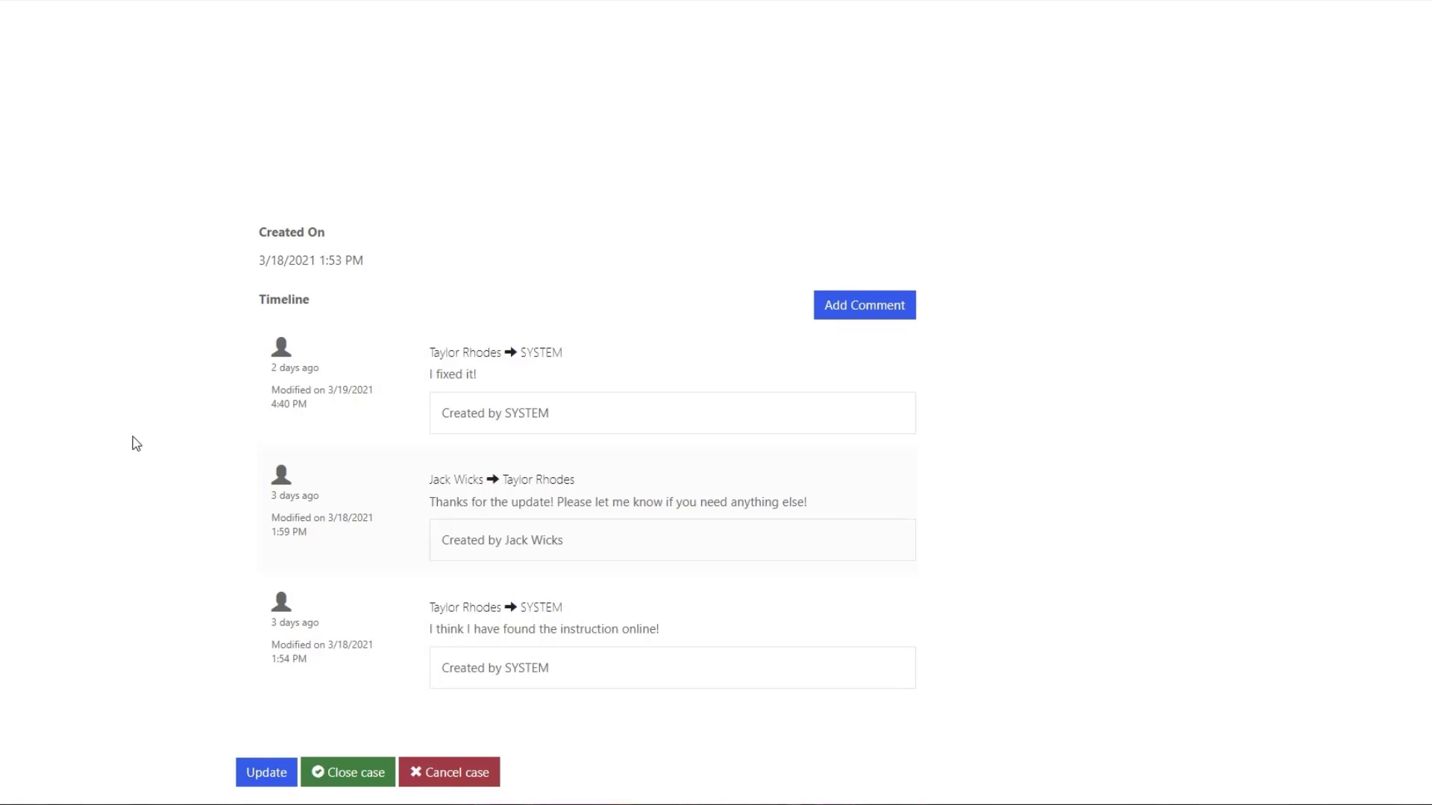
left_click(344, 772)
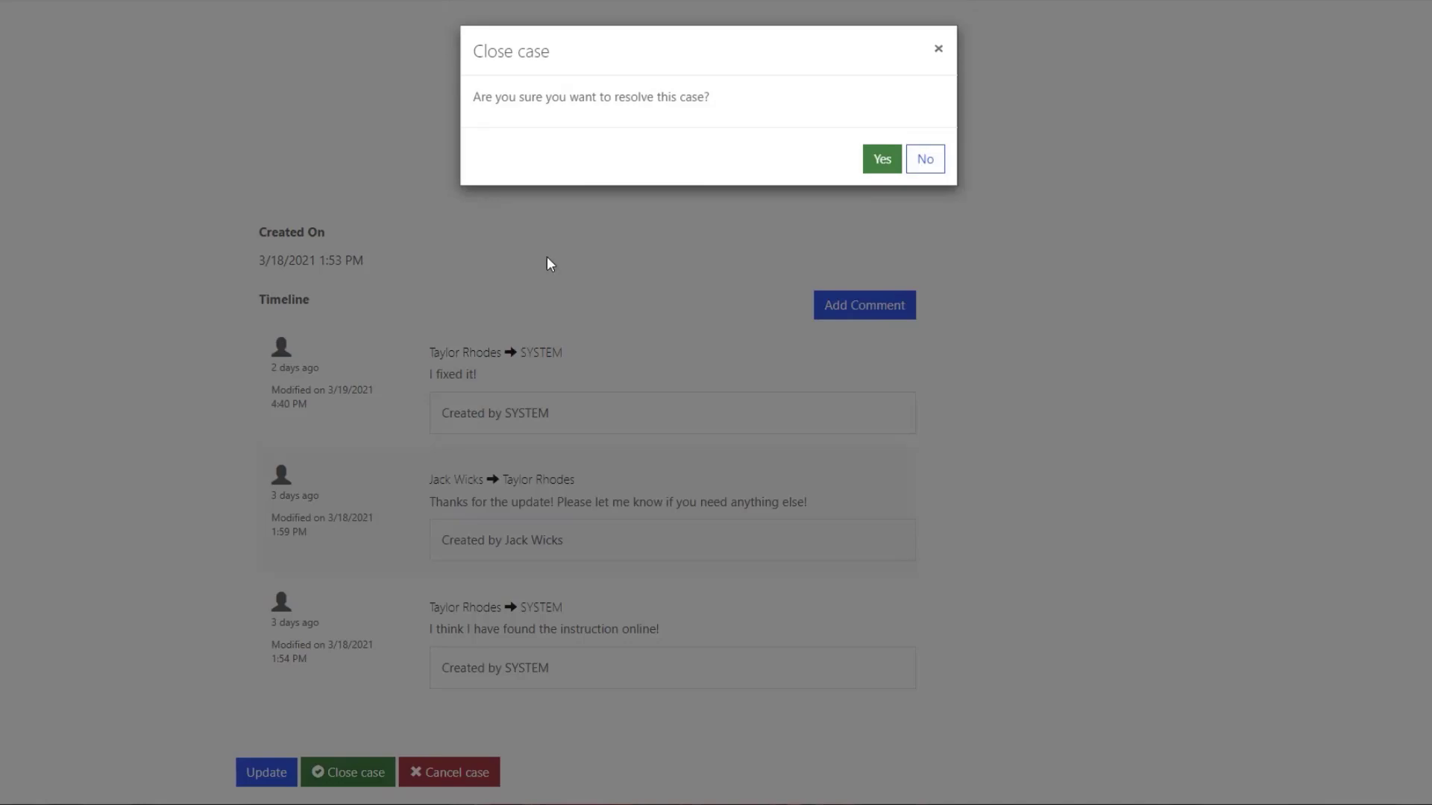
left_click(876, 158)
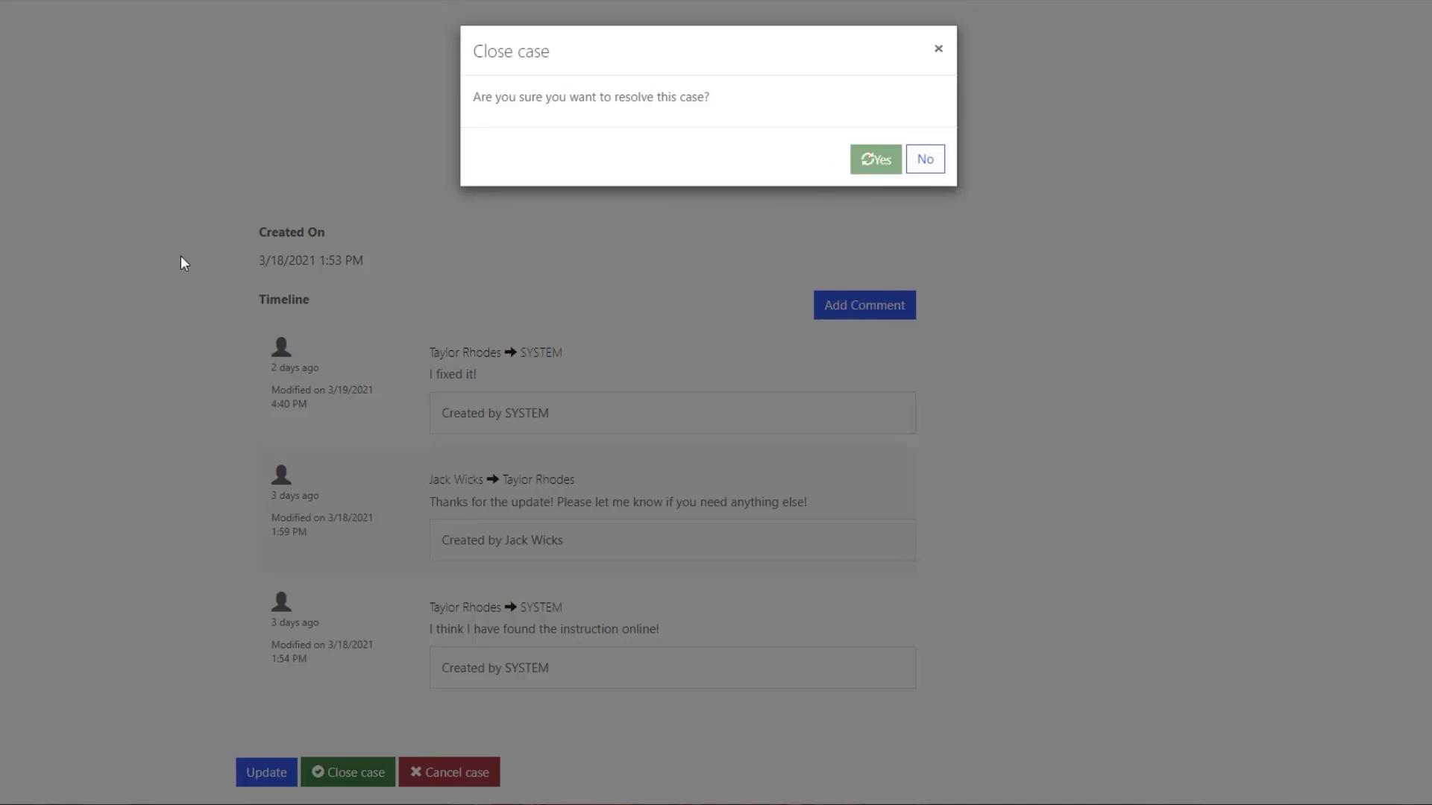